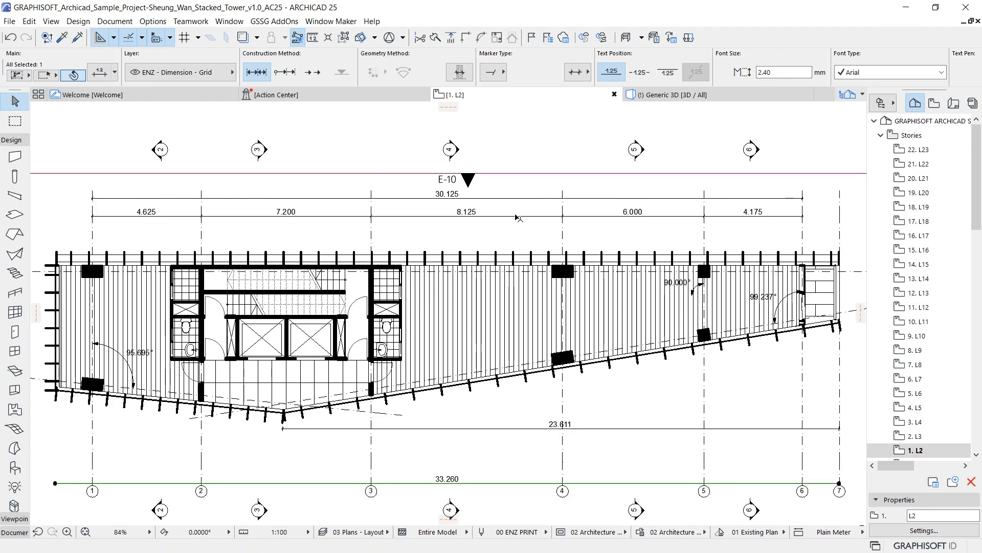
- Extend the top grid dimension chain with a 1.570 segment to grid 7, then select the bottom 33.260 dimension
{"action": "left_click", "coordinate": [515, 215]}
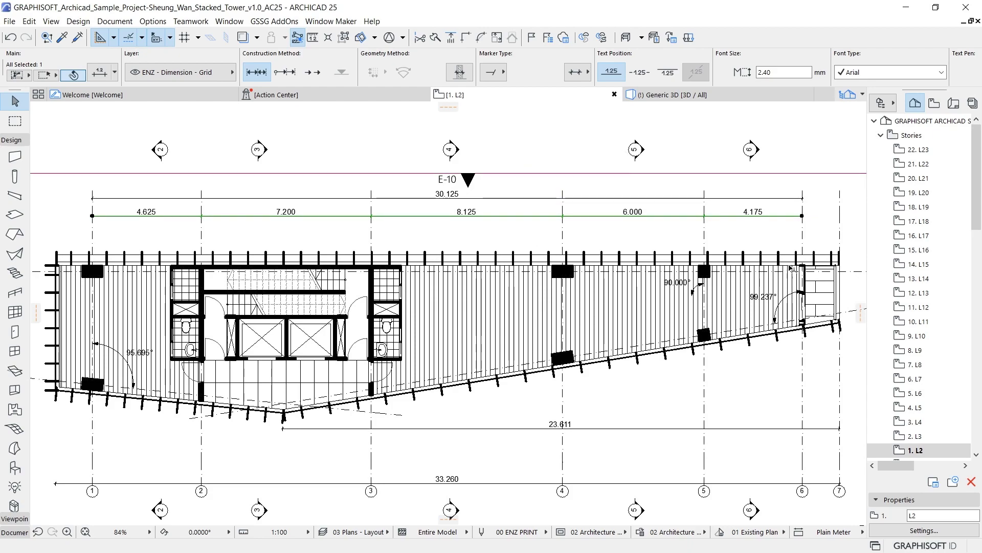
{"action": "left_click", "coordinate": [839, 256]}
{"action": "left_click", "coordinate": [842, 222]}
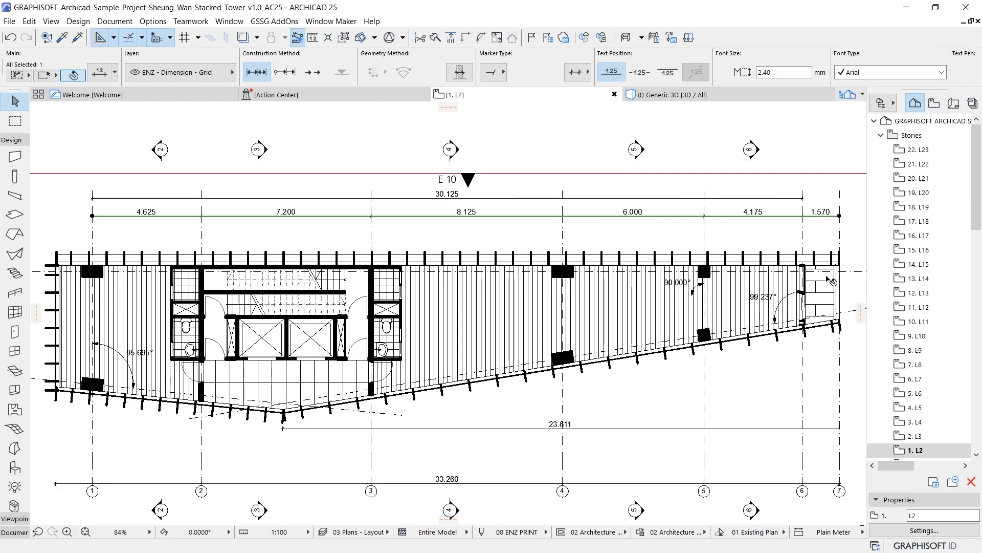
{"action": "left_click", "coordinate": [784, 369]}
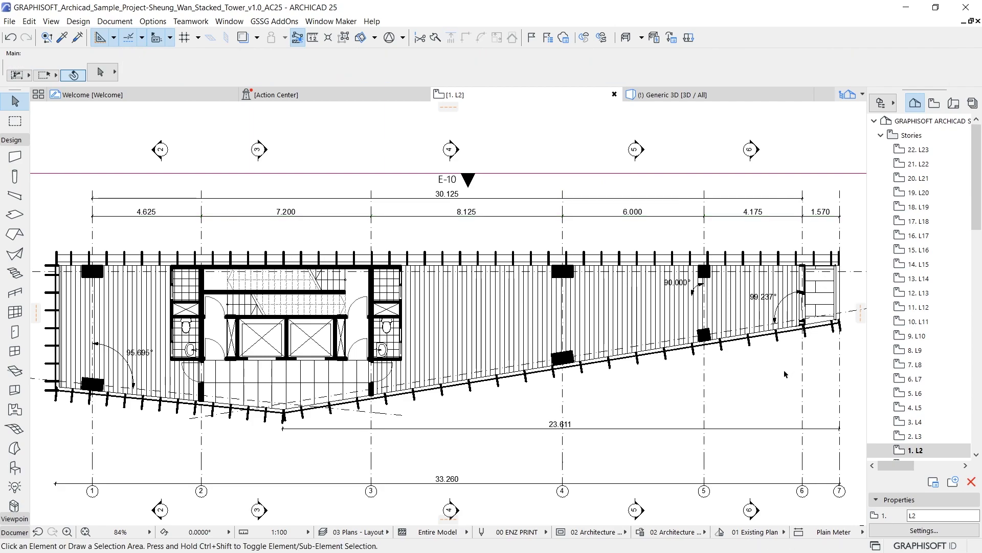
{"action": "left_click", "coordinate": [521, 483]}
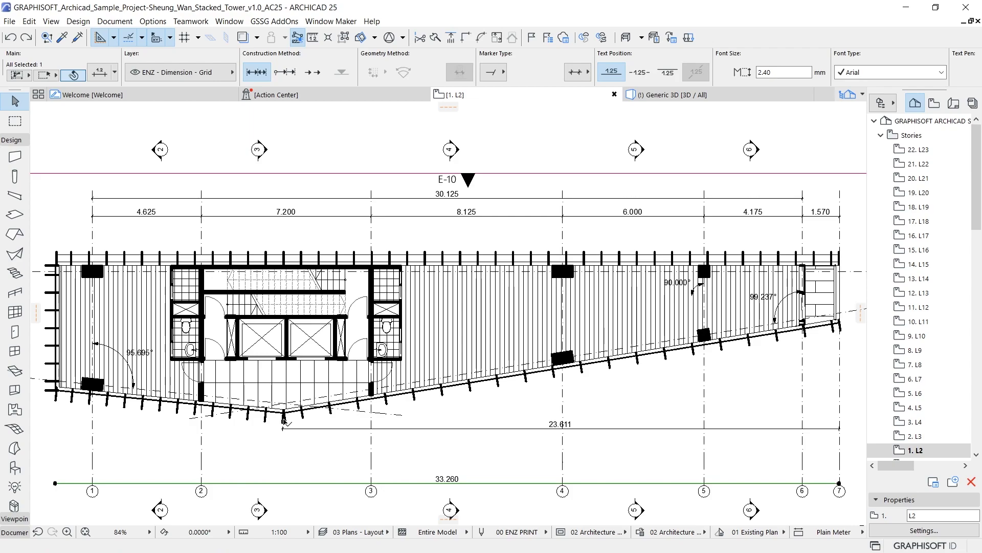
- Split the bottom dimension at the slab corner into 9.725 and 23.535, then trim the 1.570 top segment
{"action": "left_click", "coordinate": [283, 419]}
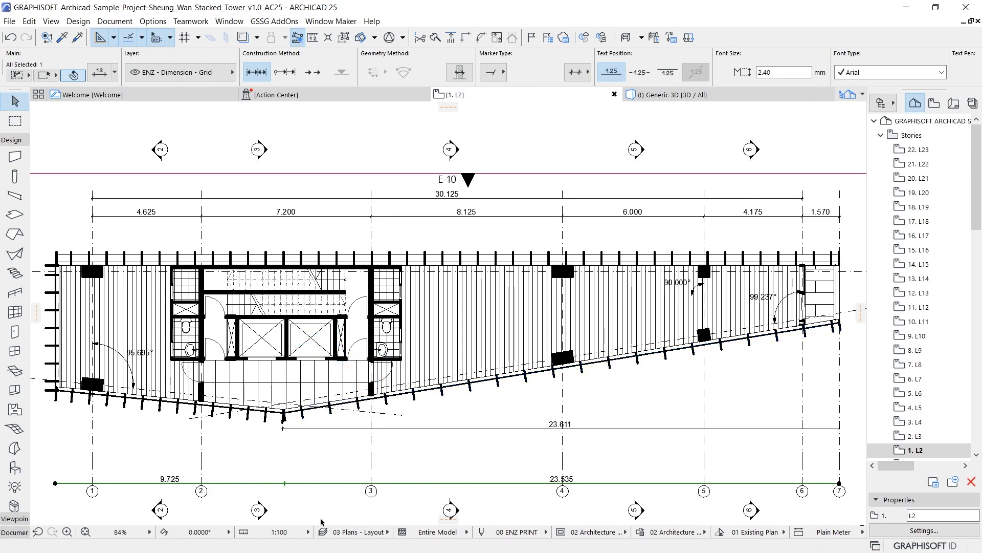
{"action": "key", "text": "Escape"}
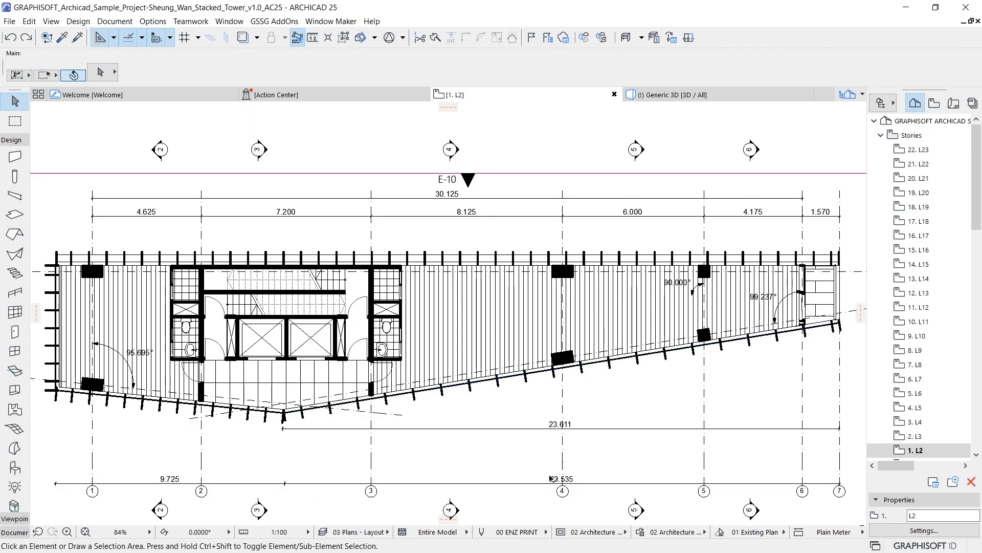
{"action": "left_click", "coordinate": [834, 221], "text": "ctrl"}
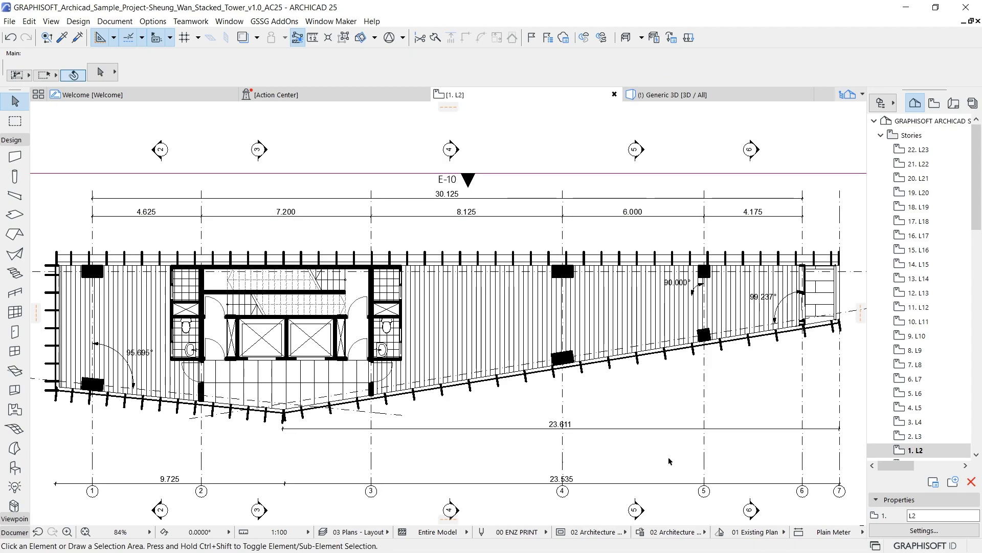
- Remove the bottom dimension's middle point, restoring a single 33.260 span
{"action": "left_click", "coordinate": [442, 483]}
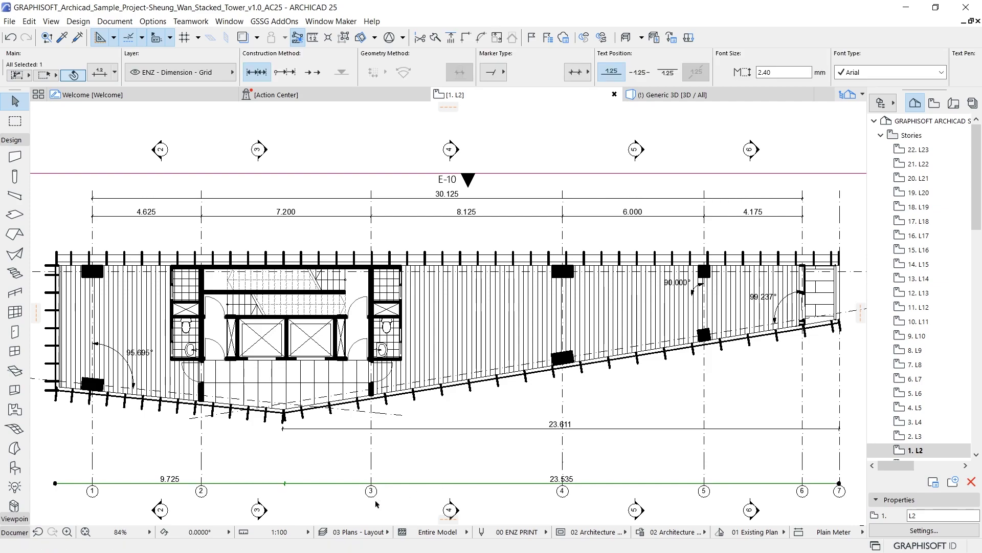
{"action": "left_click", "coordinate": [287, 484]}
{"action": "left_click", "coordinate": [293, 493]}
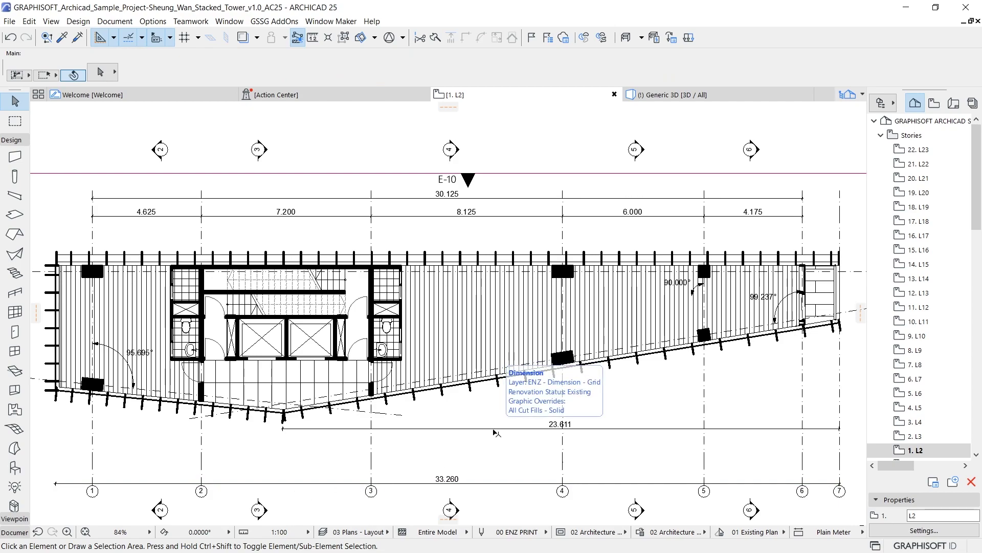
- Align the 23.611 dimension line with the slanted wall edge
{"action": "left_click", "coordinate": [495, 431]}
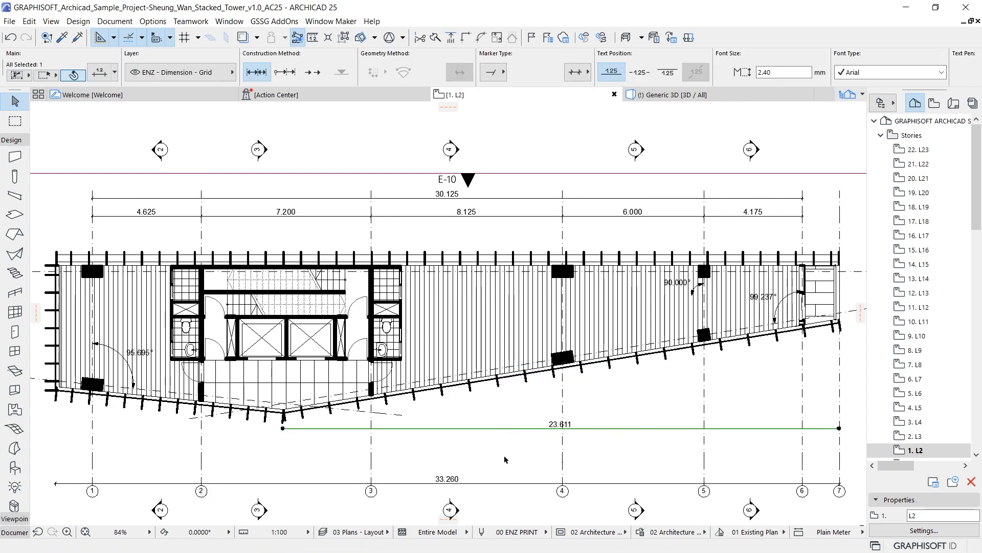
{"action": "left_click", "coordinate": [507, 428]}
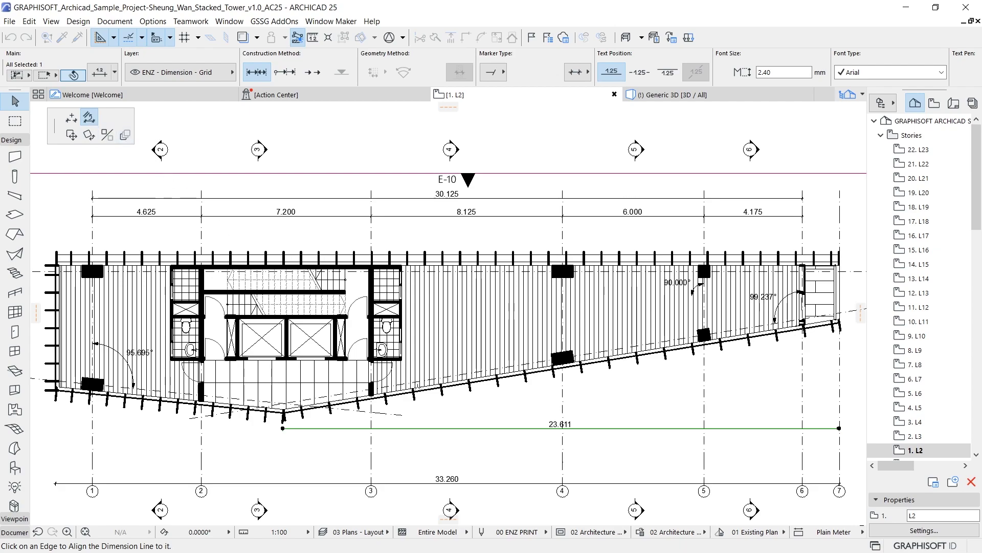
{"action": "left_click", "coordinate": [457, 385]}
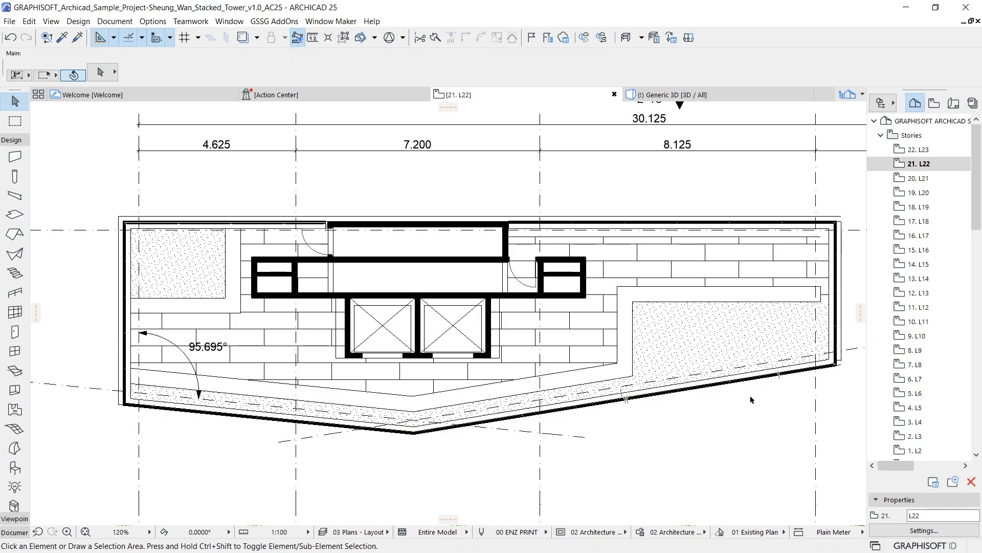
- Select the outer railing elements of the L22 slab and start automatic dimensioning
{"action": "left_click", "coordinate": [746, 377]}
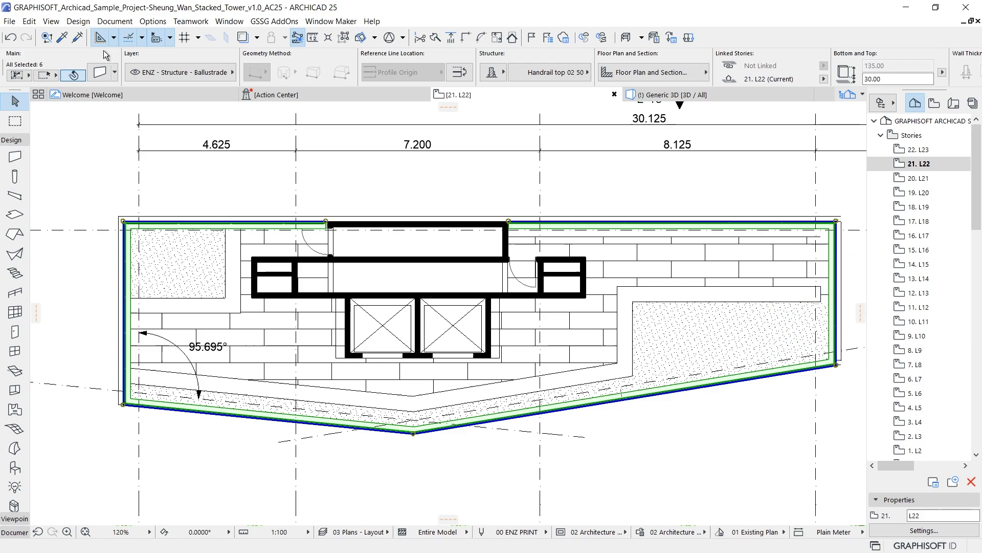
{"action": "left_click", "coordinate": [114, 21]}
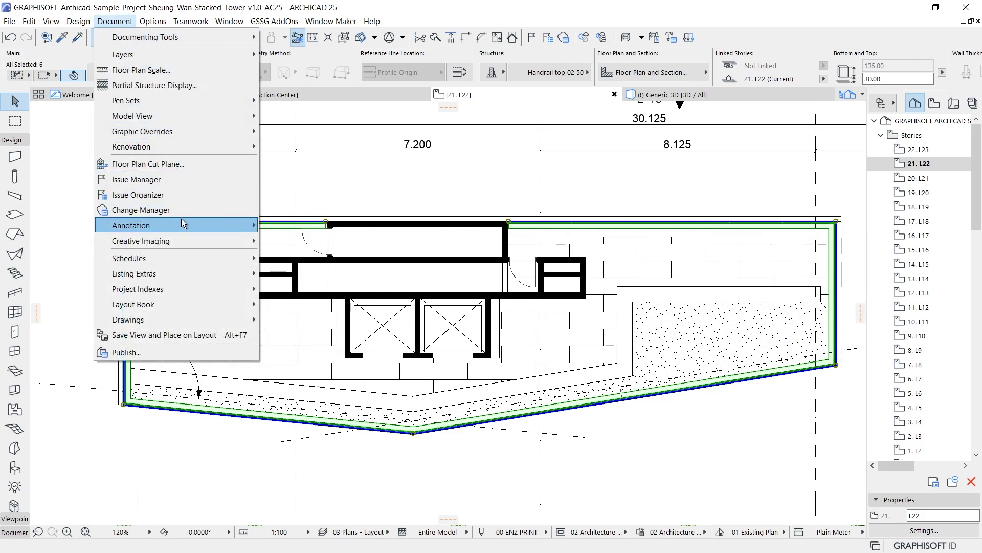
- Open the Exterior Dimensioning settings under Automatic Dimensioning
{"action": "mouse_move", "coordinate": [182, 223]}
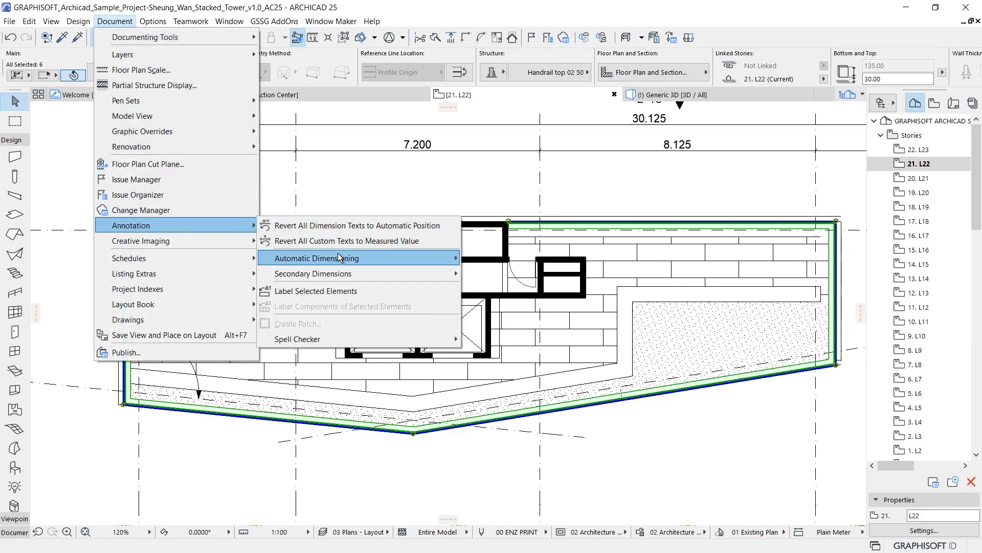
{"action": "mouse_move", "coordinate": [338, 256]}
{"action": "left_click", "coordinate": [486, 257]}
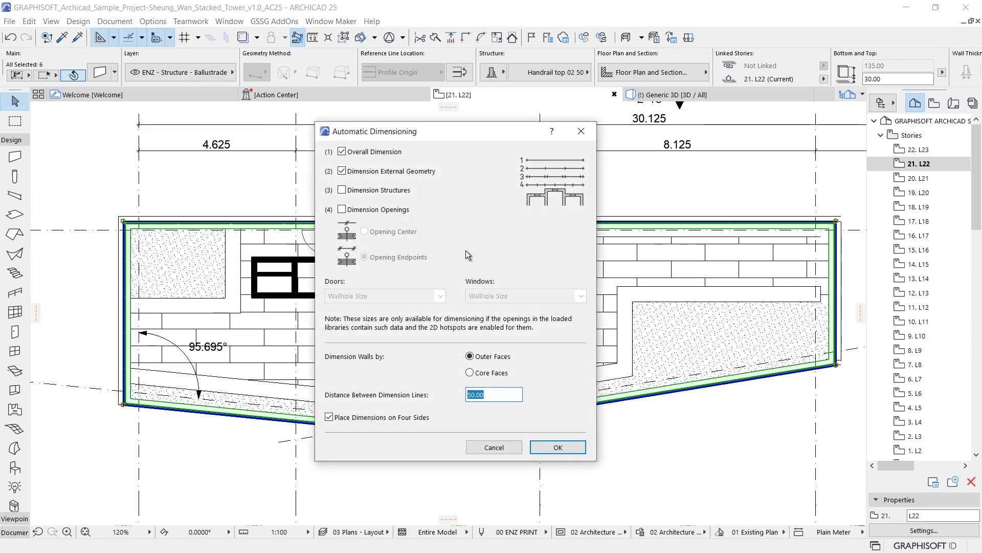
- Try toggling the overall, external geometry and structure dimensioning options
{"action": "left_click", "coordinate": [342, 171]}
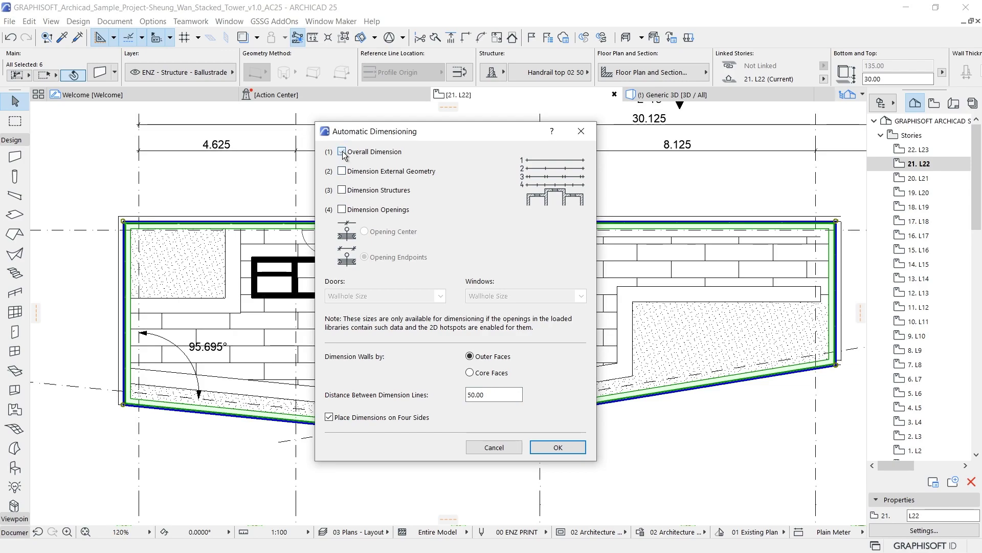
{"action": "left_click", "coordinate": [342, 152]}
{"action": "left_click", "coordinate": [341, 171]}
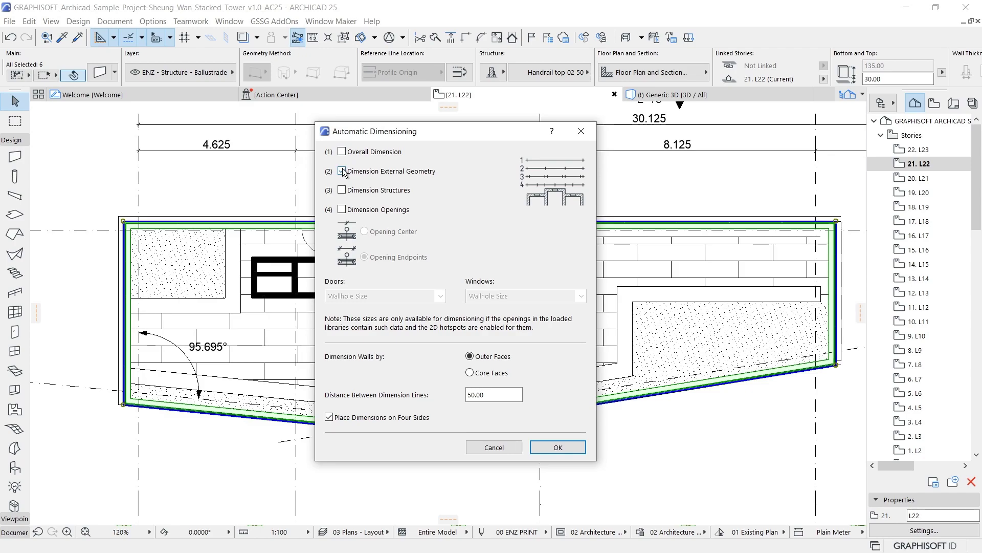
{"action": "left_click", "coordinate": [342, 171]}
{"action": "left_click", "coordinate": [342, 190]}
{"action": "left_click", "coordinate": [341, 190]}
- Try dimensioning openings at their endpoints, keeping Wallhole Size for doors and windows
{"action": "left_click", "coordinate": [342, 209]}
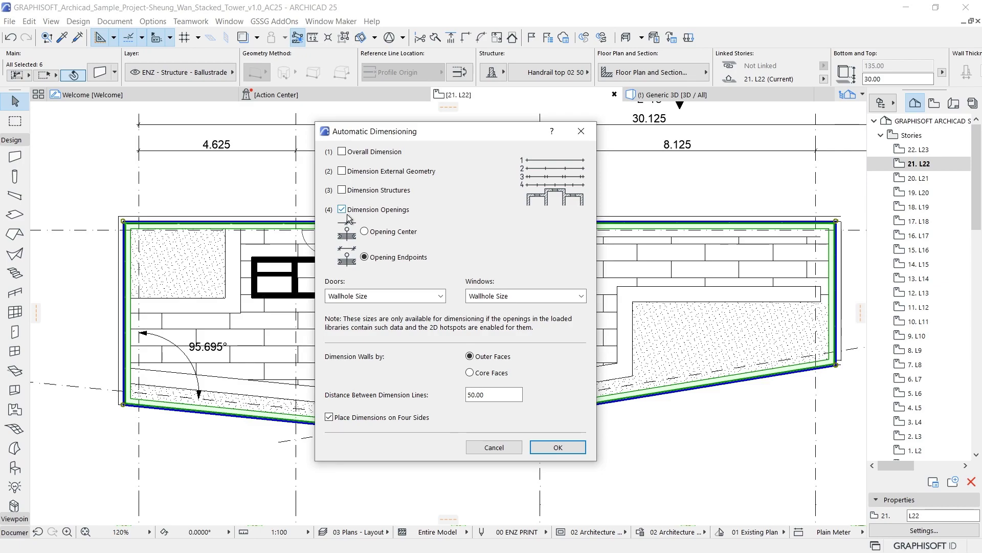
{"action": "left_click", "coordinate": [364, 231]}
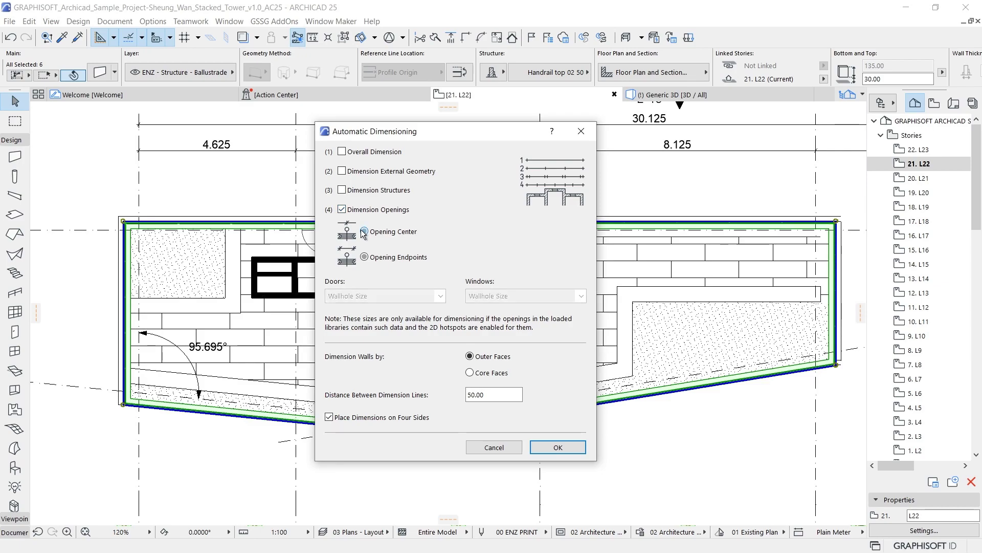
{"action": "left_click", "coordinate": [365, 258]}
{"action": "left_click", "coordinate": [433, 297]}
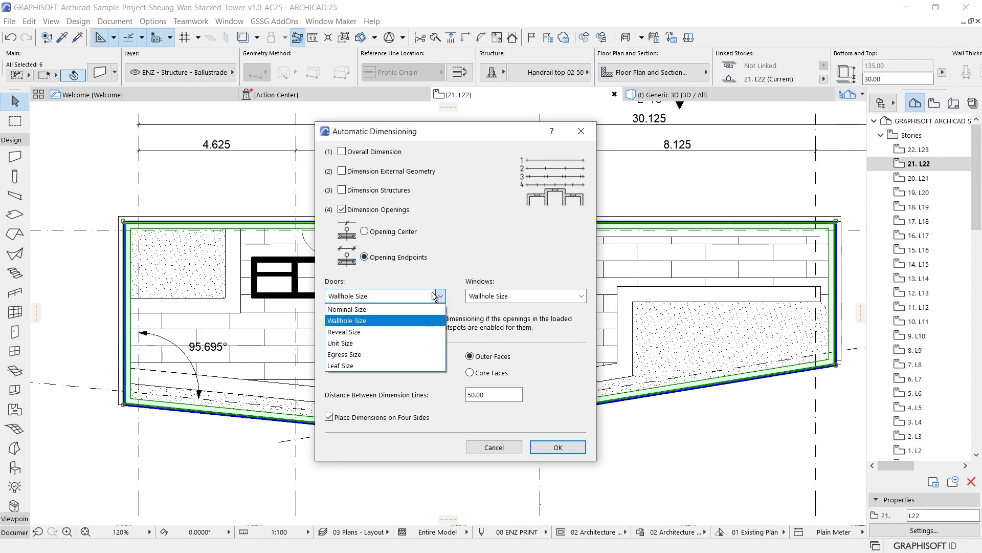
{"action": "left_click", "coordinate": [434, 296]}
{"action": "left_click", "coordinate": [489, 298]}
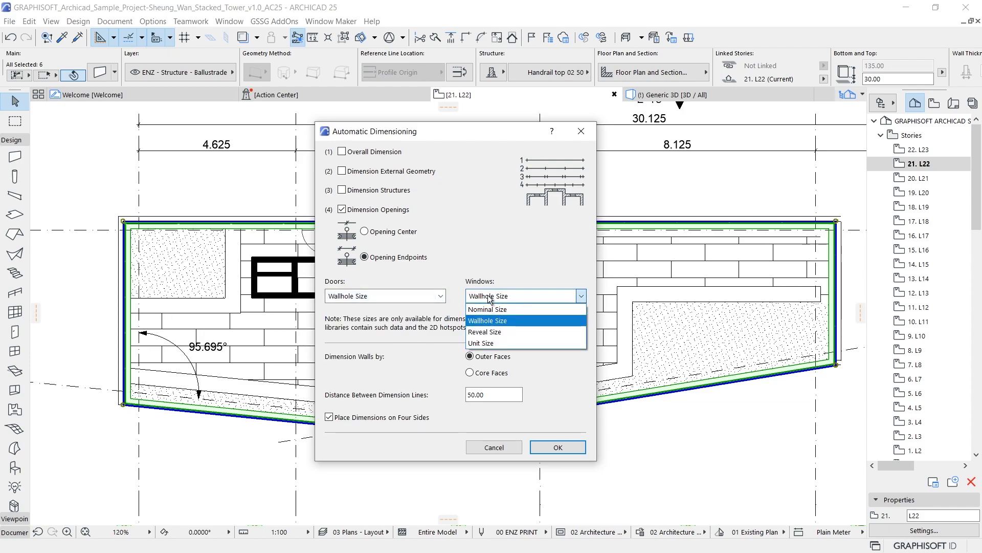
{"action": "left_click", "coordinate": [490, 300]}
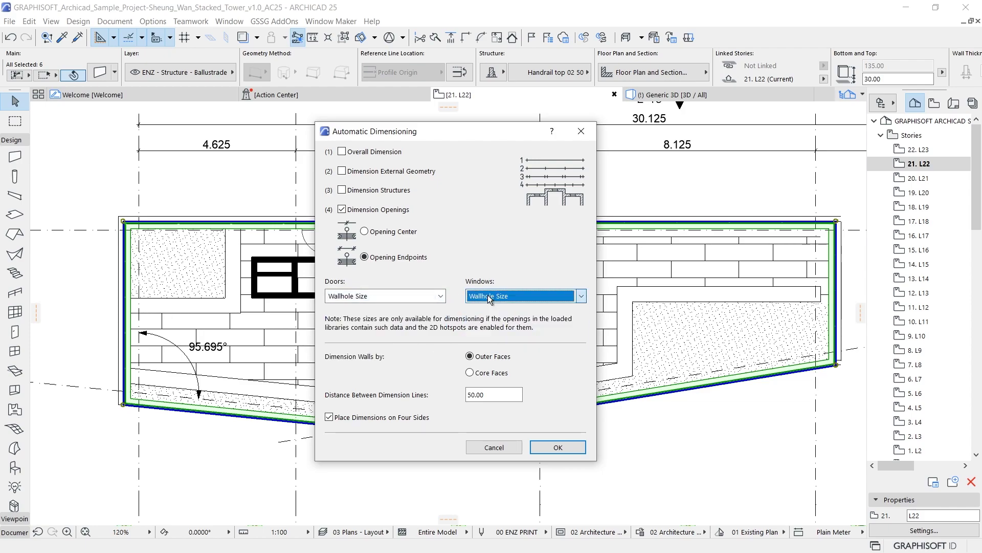
- Enable Overall Dimension and External Geometry with Outer Faces, 50.00 spacing and four sides, then confirm
{"action": "left_click", "coordinate": [342, 152]}
{"action": "left_click", "coordinate": [343, 172]}
{"action": "left_click", "coordinate": [343, 209]}
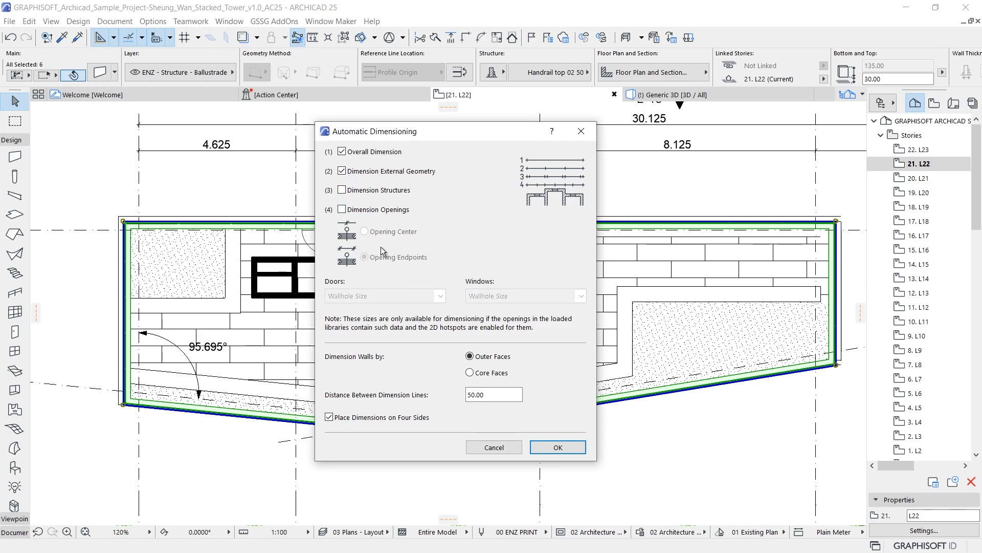
{"action": "left_click", "coordinate": [469, 373]}
{"action": "left_click", "coordinate": [469, 356]}
{"action": "left_click_drag", "start_coordinate": [489, 393], "coordinate": [436, 393]}
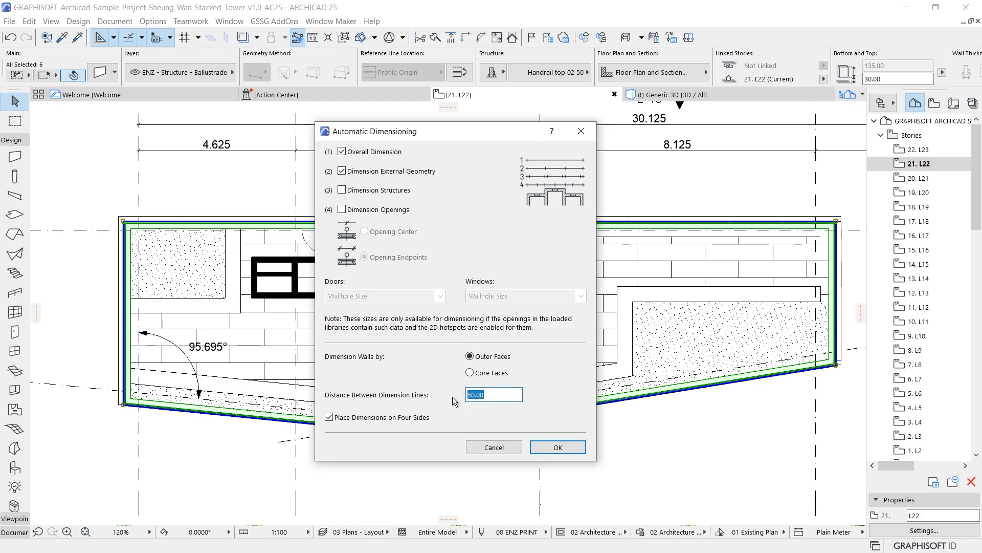
{"action": "left_click", "coordinate": [329, 417]}
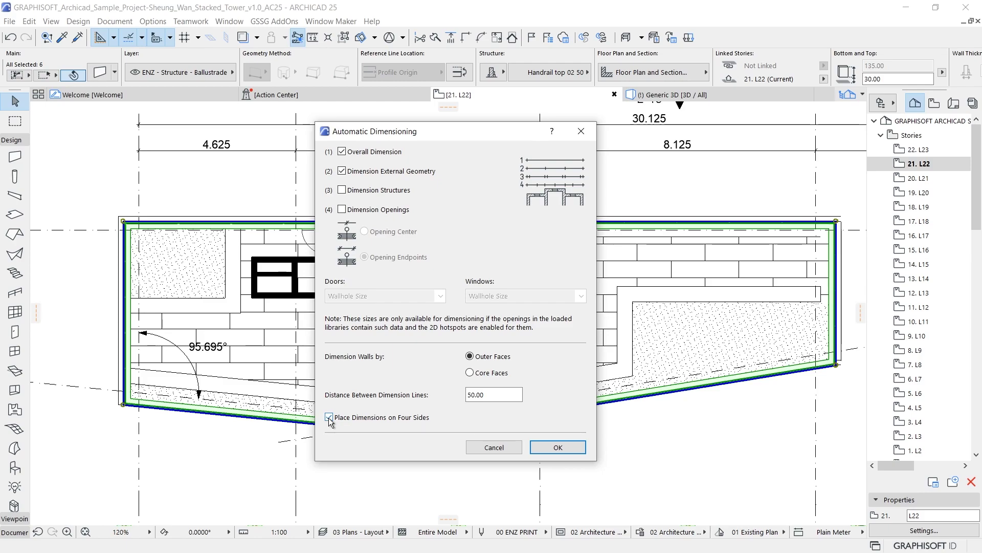
{"action": "left_click", "coordinate": [553, 449]}
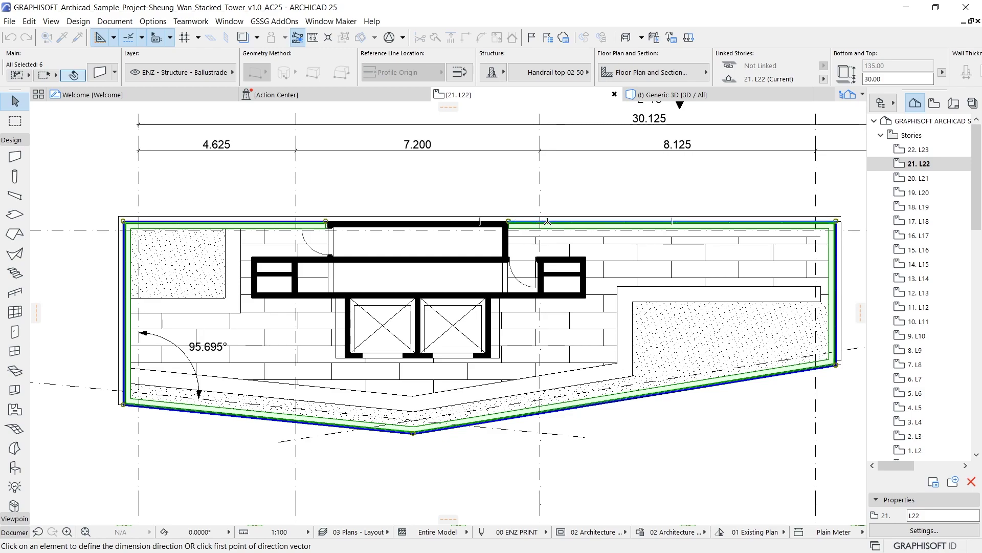
- Place the exterior dimension chains, including the 21.026 overalls, around the L22 slab from its edge
{"action": "left_click", "coordinate": [548, 221]}
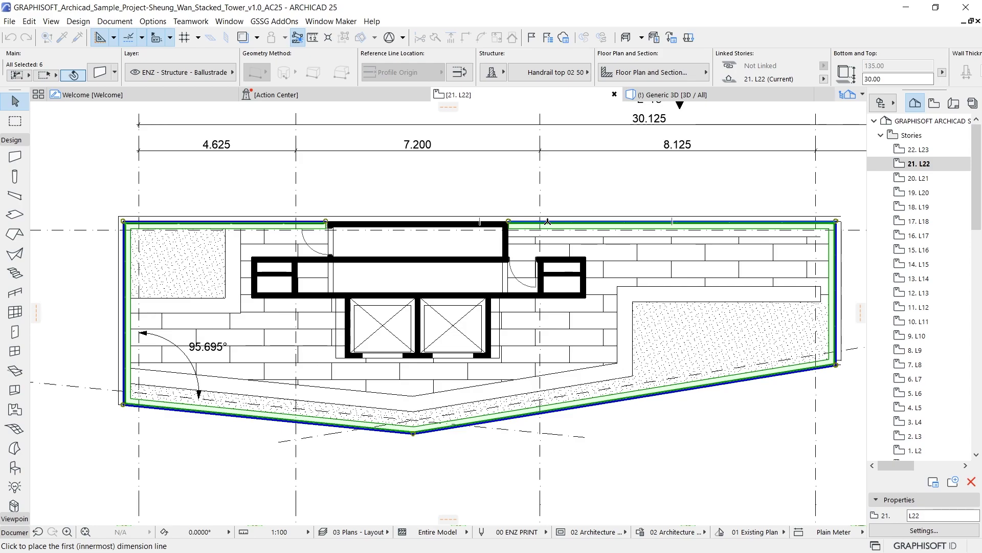
{"action": "left_click", "coordinate": [547, 193]}
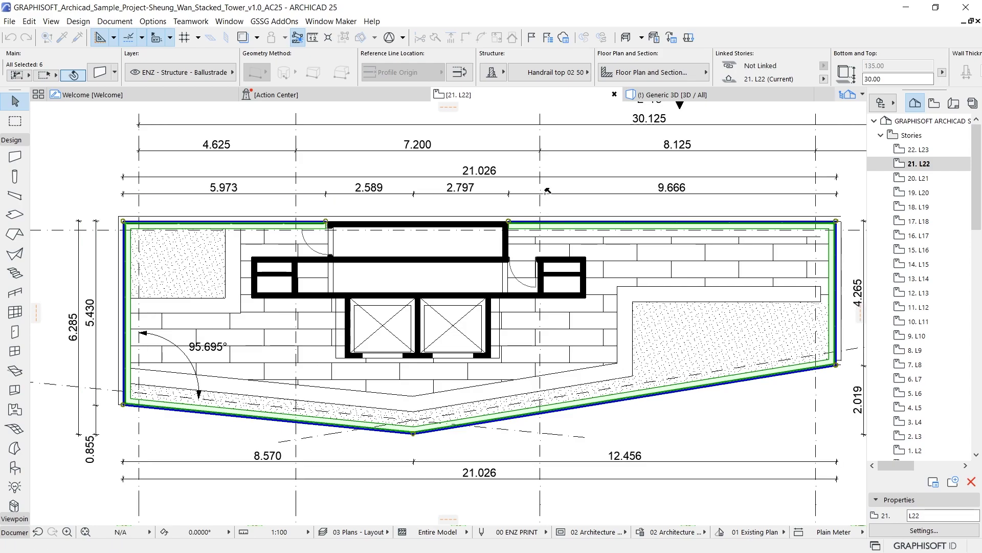
{"action": "scroll", "coordinate": [548, 195], "scroll_direction": "down", "scroll_amount": 1}
{"action": "middle_click_drag", "start_coordinate": [547, 196], "coordinate": [501, 200]}
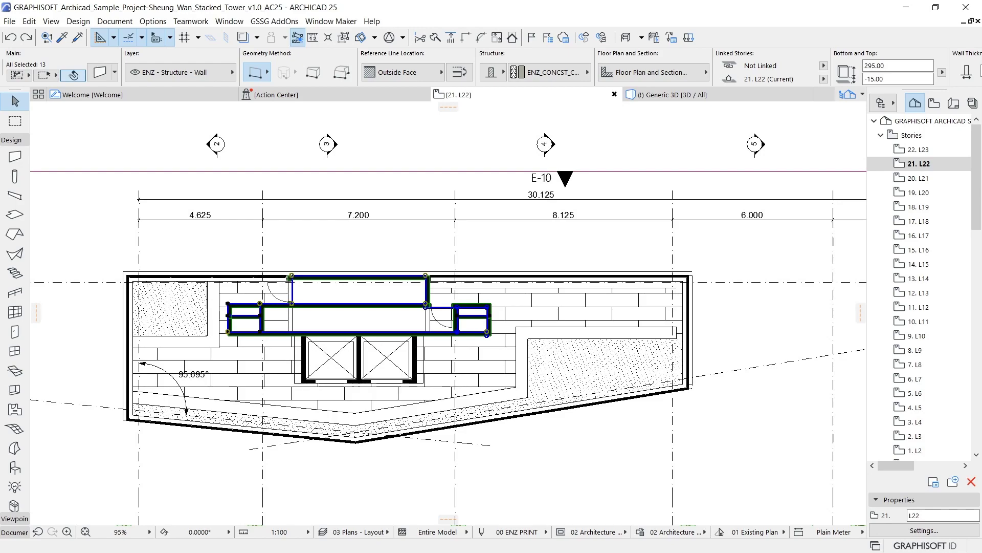
- Open the Interior Dimensioning settings for the selected walls
{"action": "left_click", "coordinate": [115, 22]}
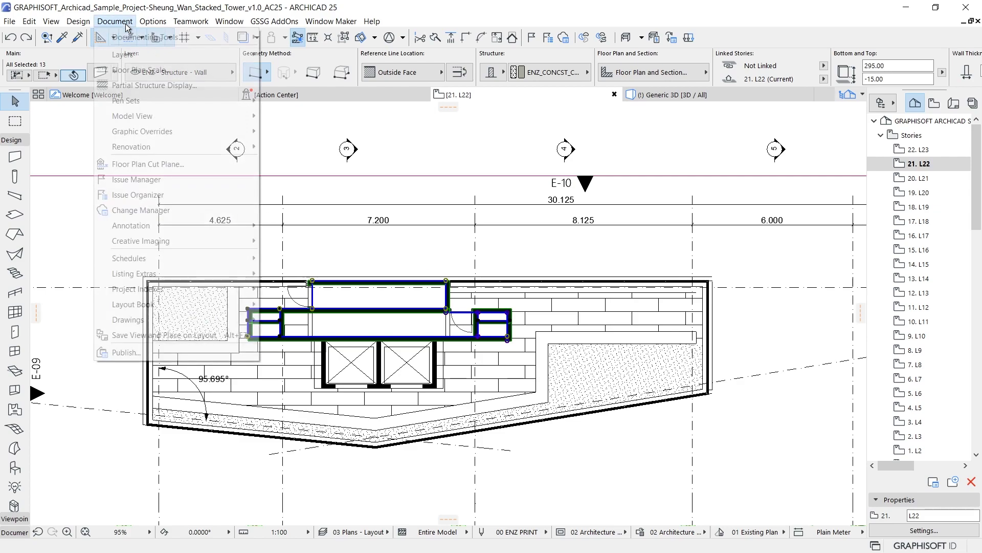
{"action": "mouse_move", "coordinate": [198, 224]}
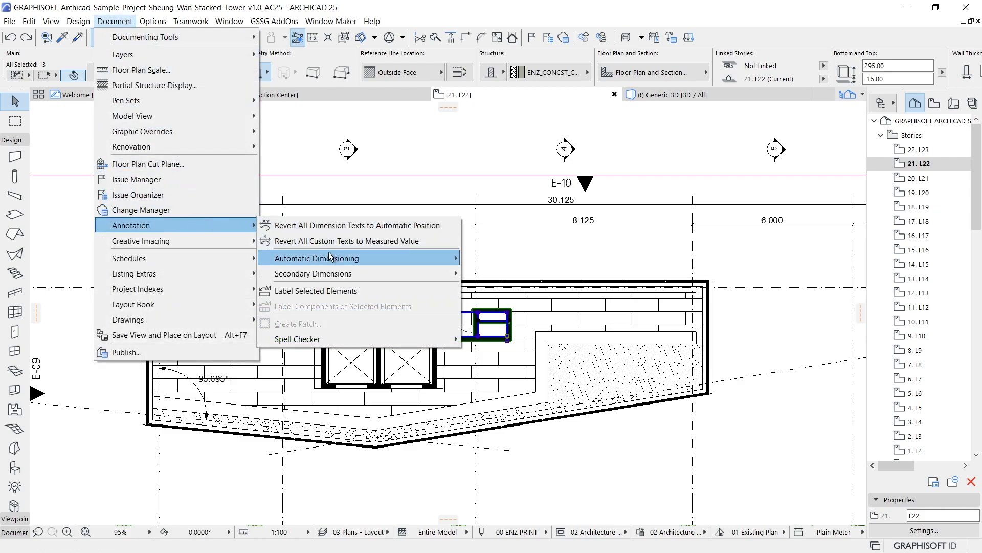
{"action": "mouse_move", "coordinate": [338, 262]}
{"action": "left_click", "coordinate": [504, 273]}
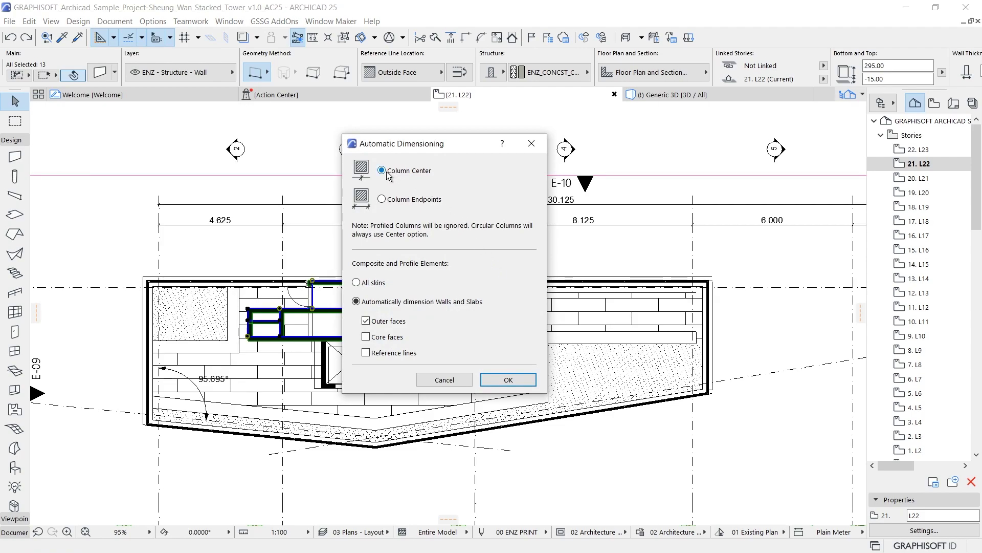
- Keep Column Center and automatic wall and slab dimensioning to outer faces, and confirm
{"action": "left_click", "coordinate": [383, 199]}
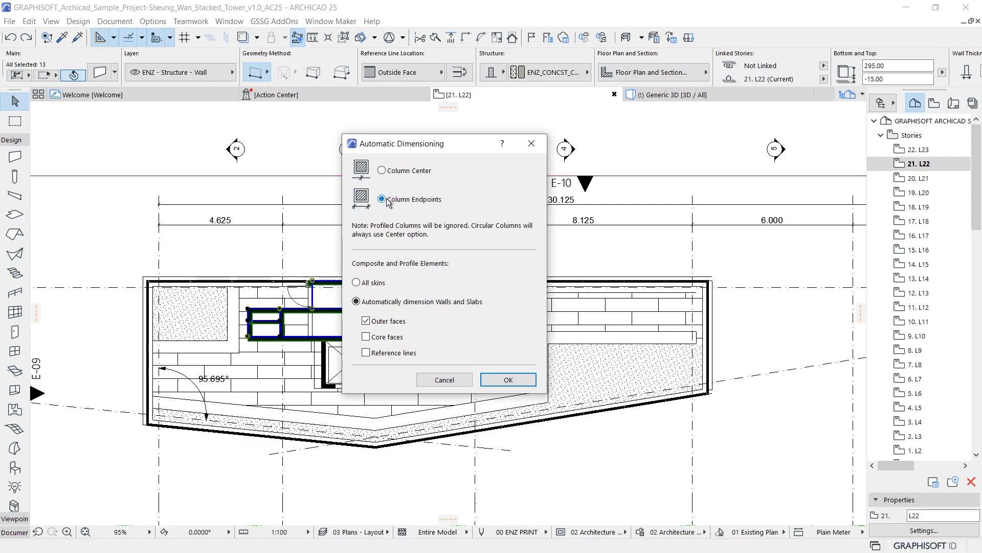
{"action": "left_click", "coordinate": [384, 173]}
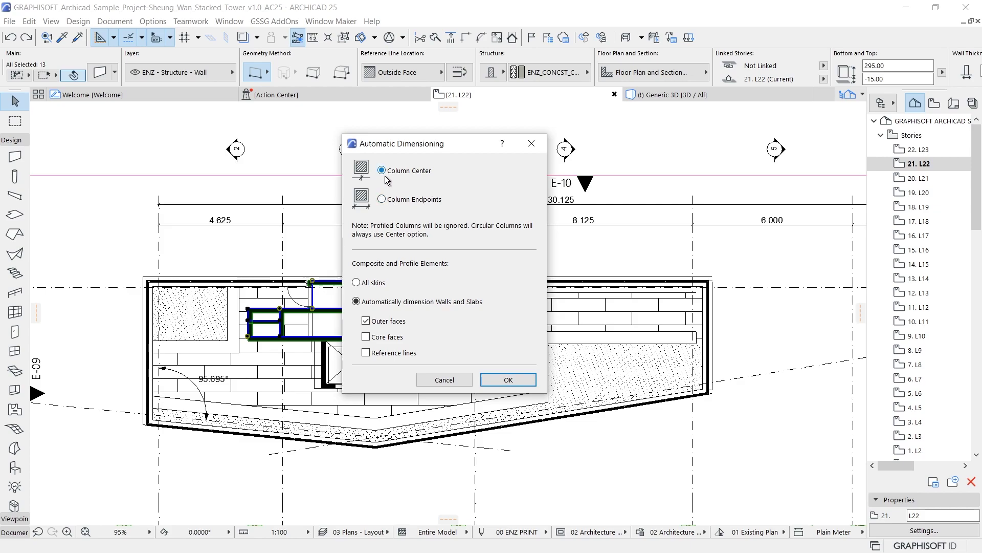
{"action": "left_click", "coordinate": [357, 283]}
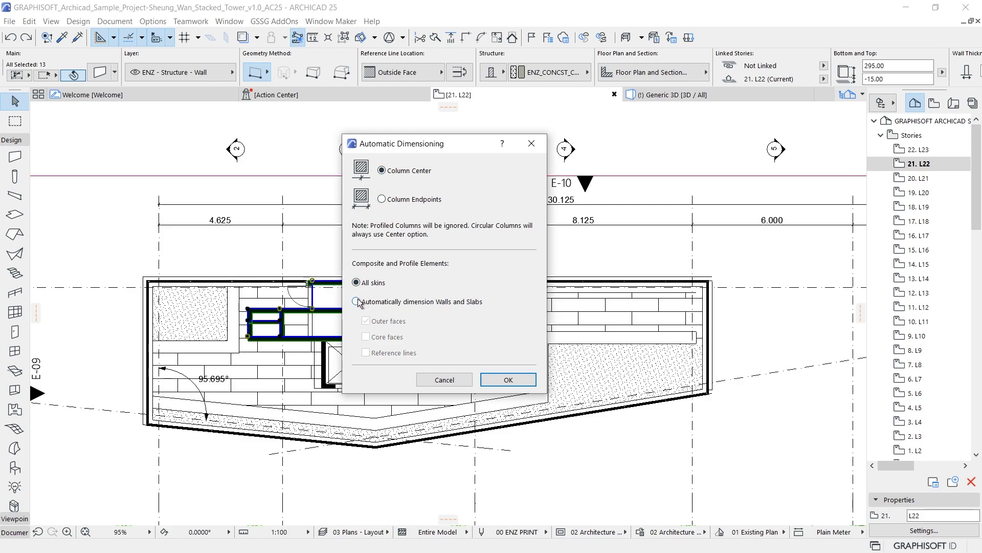
{"action": "left_click", "coordinate": [357, 302]}
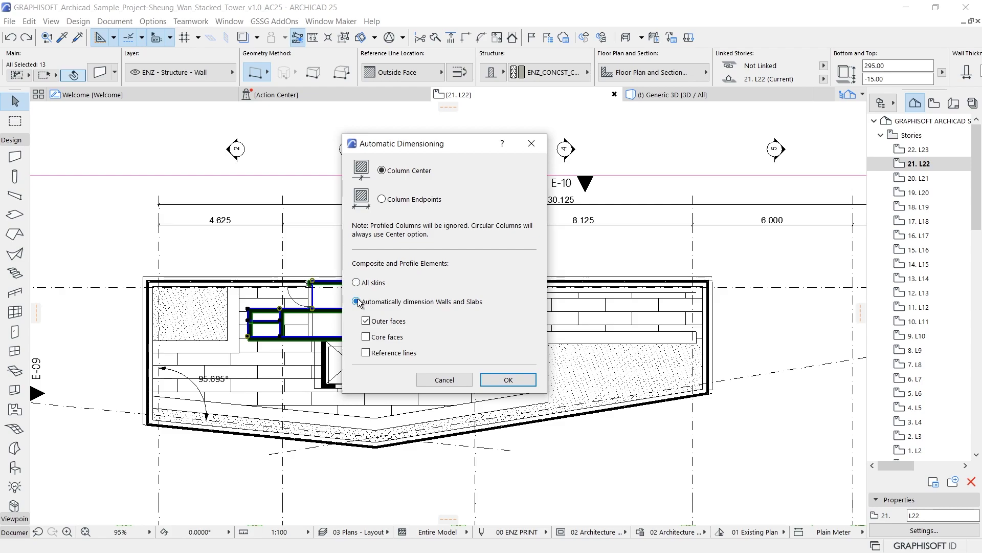
{"action": "left_click", "coordinate": [506, 379]}
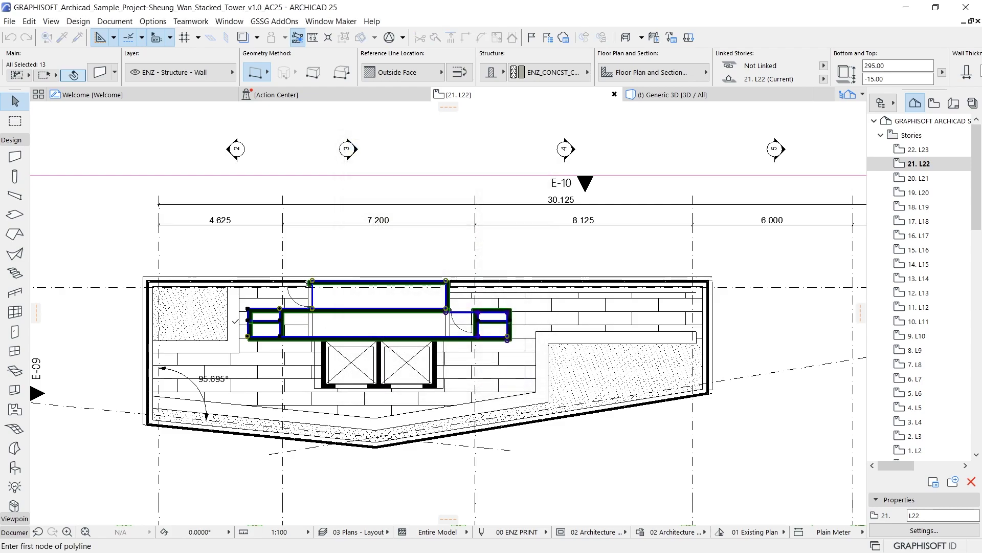
- Draw a measuring line across the walls and place the 0.150/1.050/0.150/7.100/0.150/1.100/0.150 chain above them
{"action": "left_click", "coordinate": [234, 323]}
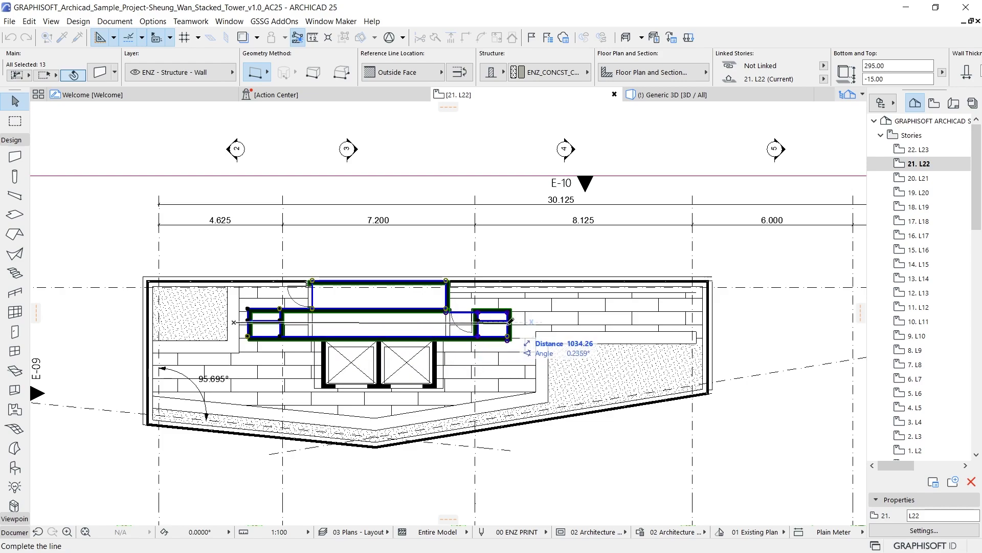
{"action": "double_click", "coordinate": [524, 319]}
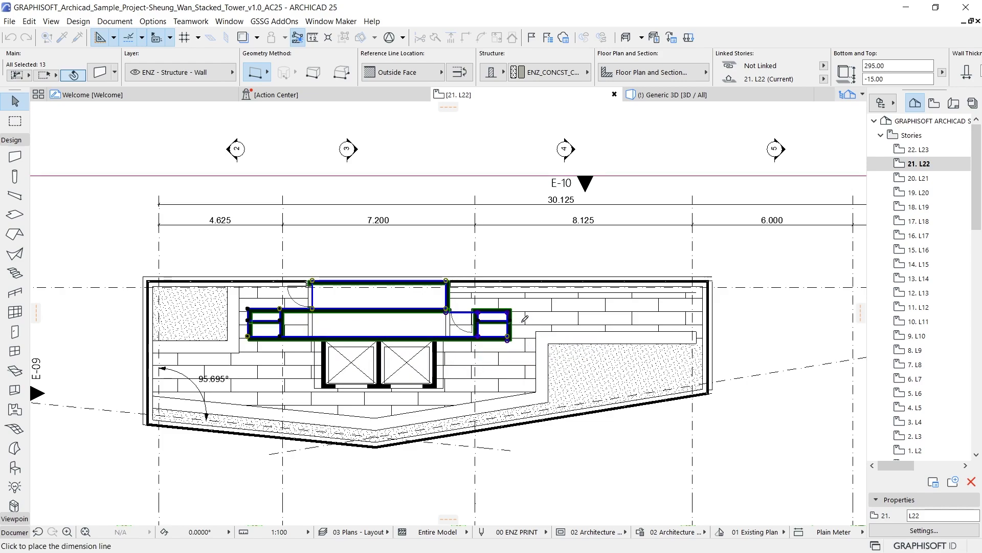
{"action": "left_click", "coordinate": [387, 266]}
{"action": "scroll", "coordinate": [390, 275], "scroll_direction": "up", "scroll_amount": 3}
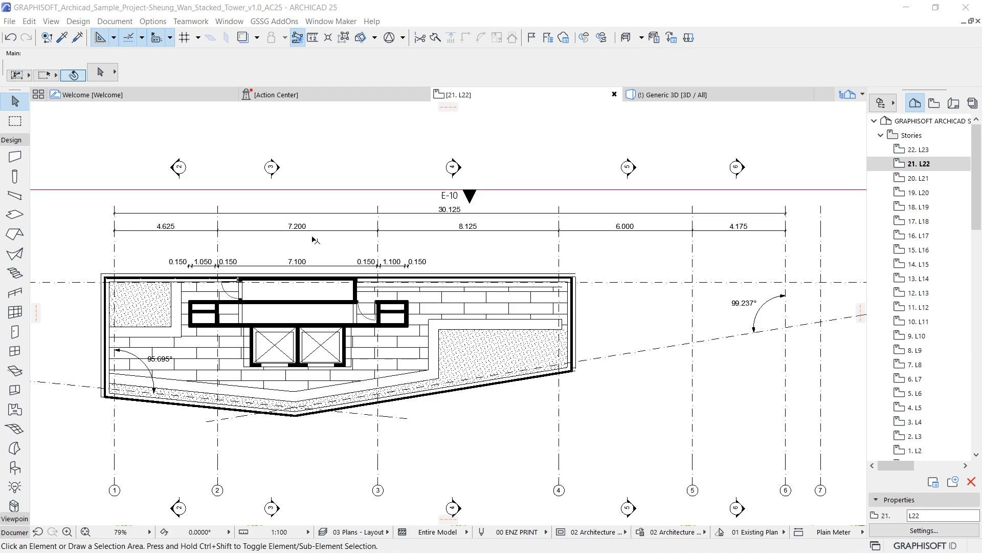
- Select the 4.625–4.175 dimension chain and open Convert Dimensions under Secondary Dimensions
{"action": "left_click", "coordinate": [331, 231]}
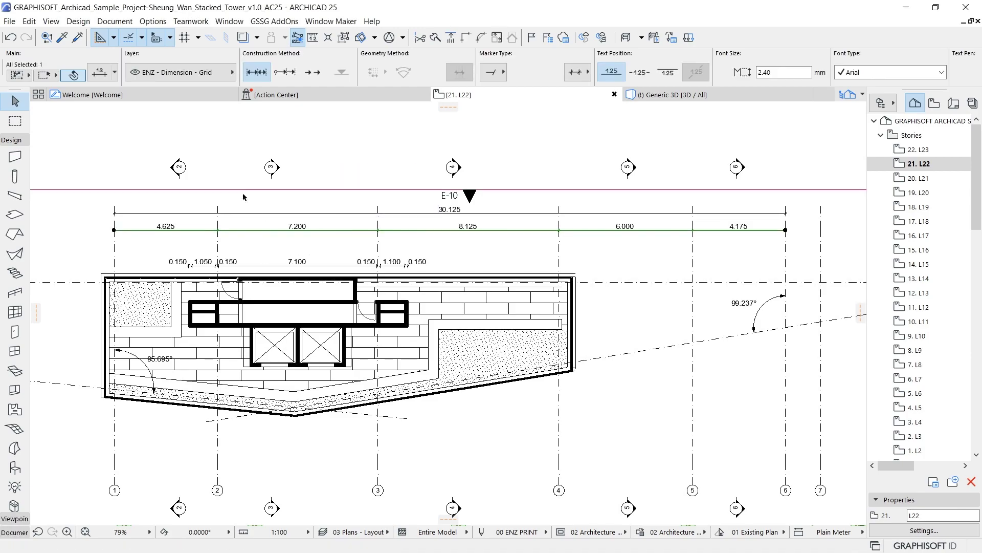
{"action": "left_click", "coordinate": [123, 22]}
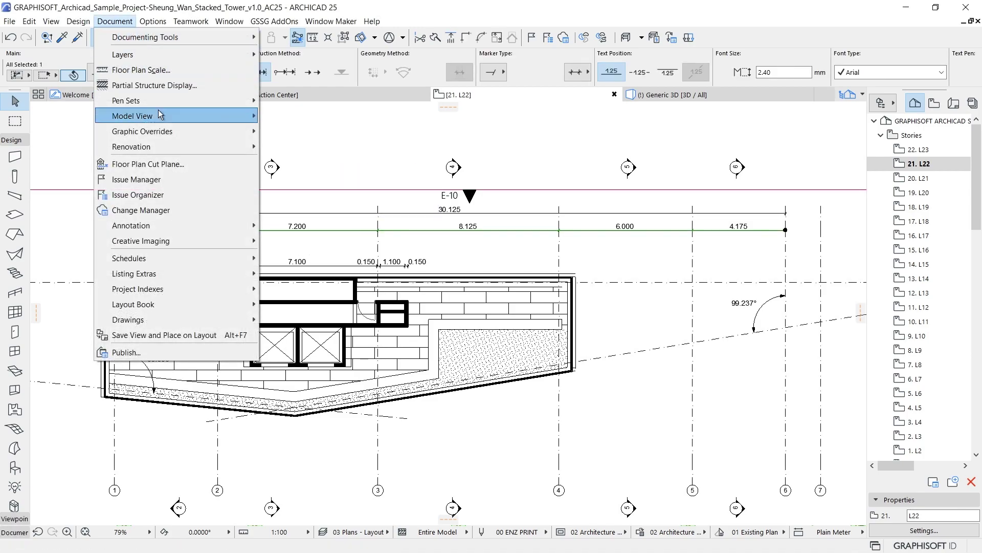
{"action": "mouse_move", "coordinate": [186, 225]}
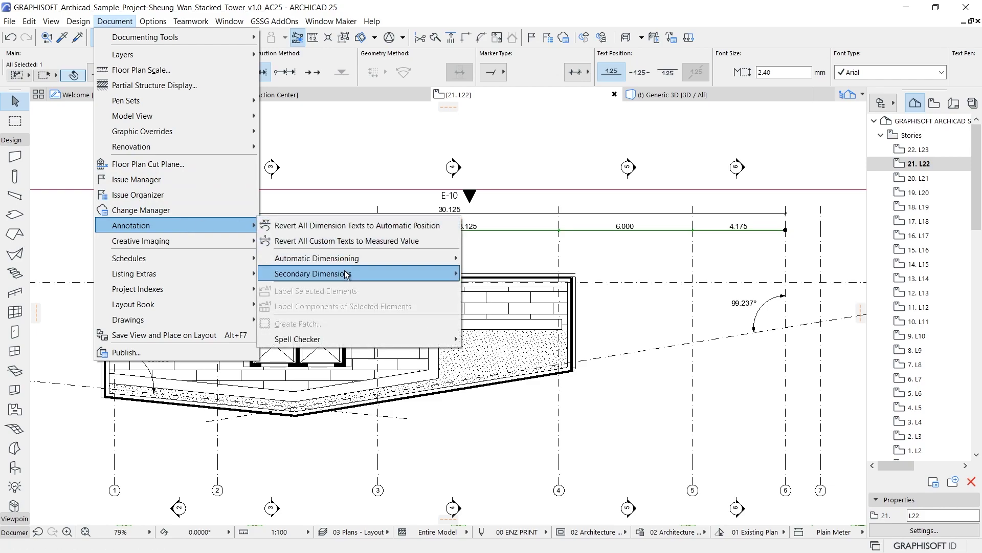
{"action": "mouse_move", "coordinate": [347, 275]}
{"action": "left_click", "coordinate": [518, 278]}
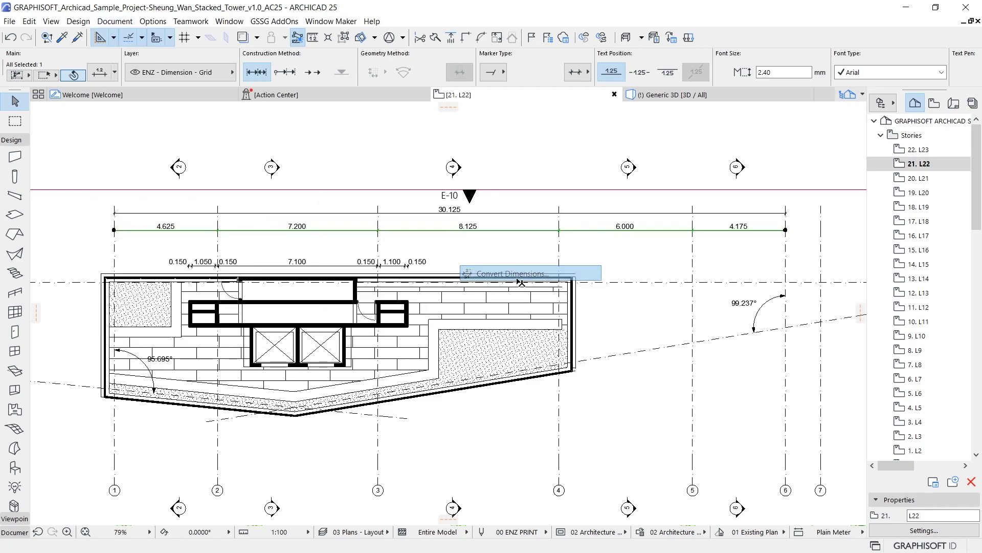
- Convert to feet & fractional inches with 1/16 fraction precision
{"action": "left_click", "coordinate": [421, 195]}
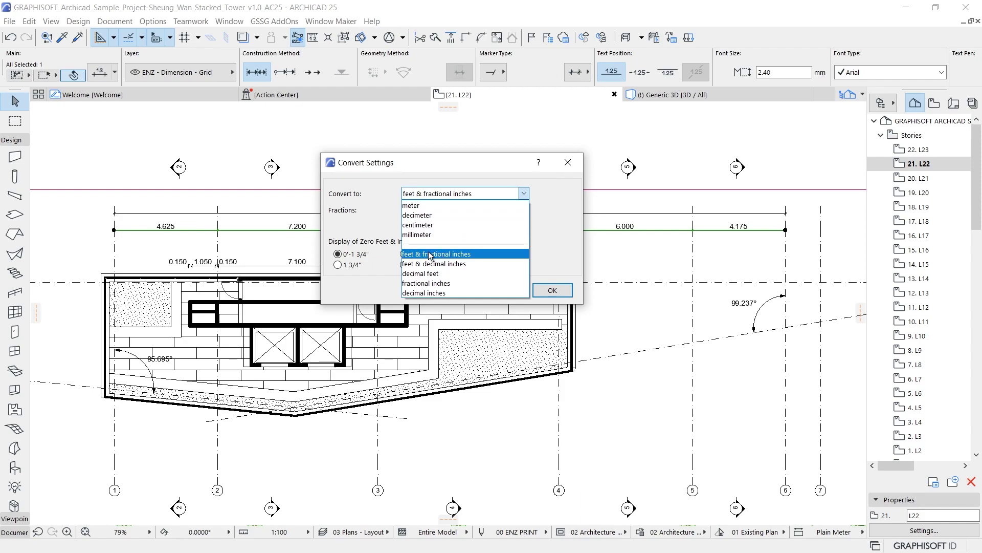
{"action": "left_click", "coordinate": [486, 255]}
{"action": "left_click", "coordinate": [441, 211]}
{"action": "left_click", "coordinate": [441, 259]}
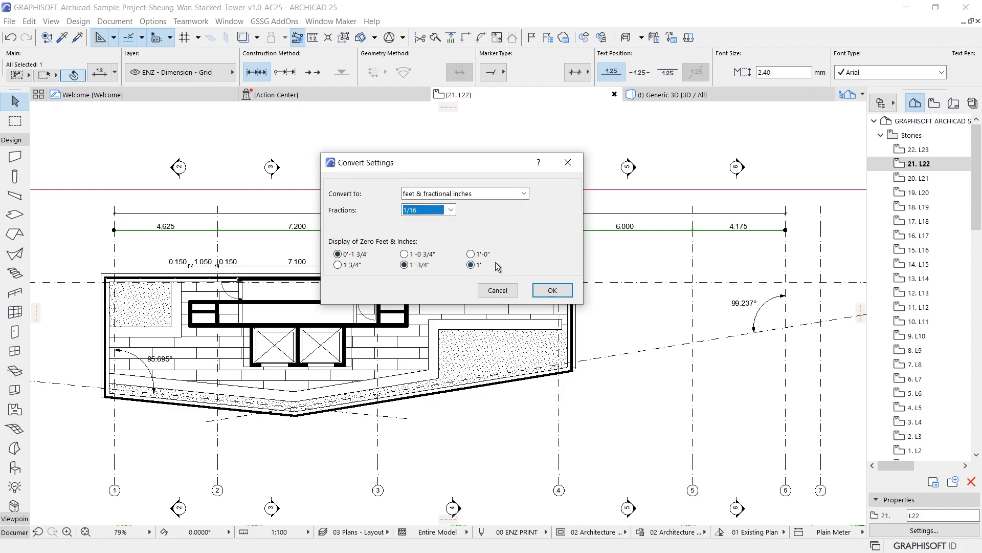
{"action": "left_click", "coordinate": [544, 290]}
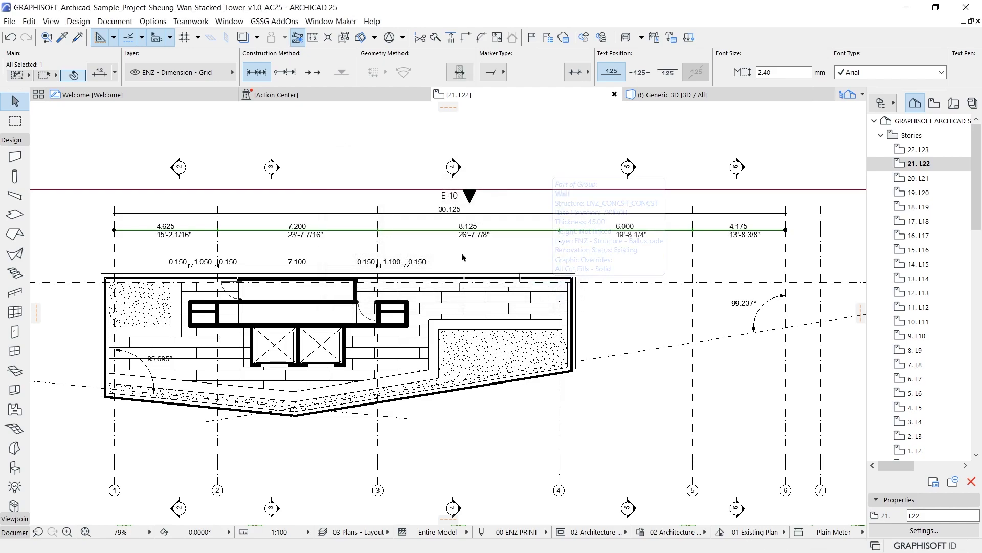
{"action": "scroll", "coordinate": [261, 225], "scroll_direction": "up", "scroll_amount": 2}
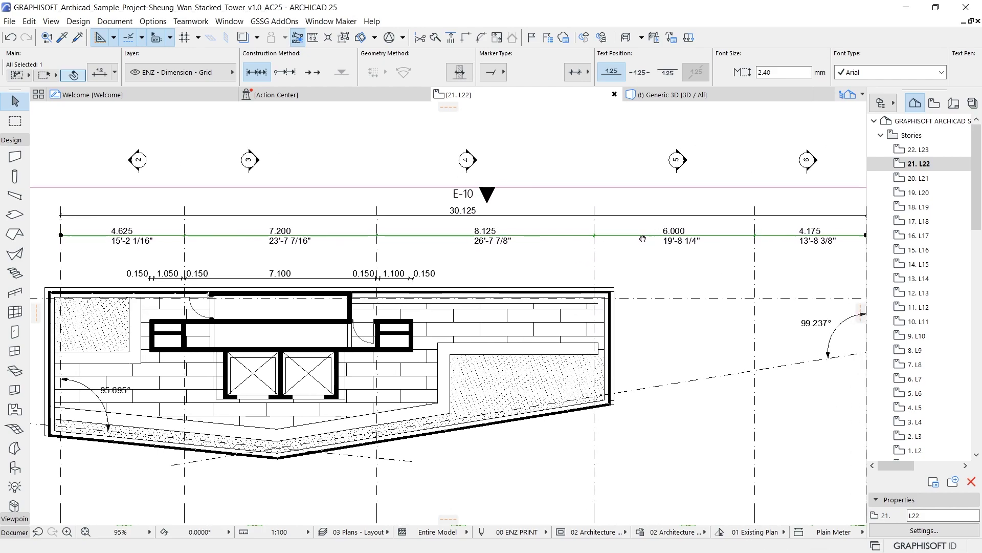
- Move grid line 4 to the right, giving 8.707 and 5.418 spacings
{"action": "scroll", "coordinate": [422, 279], "scroll_direction": "down", "scroll_amount": 2}
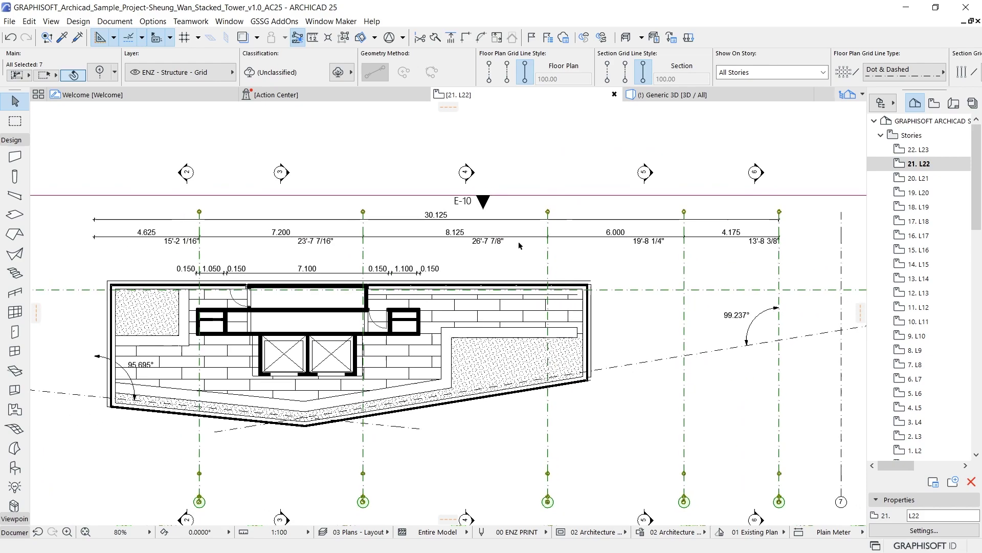
{"action": "left_click", "coordinate": [532, 257]}
{"action": "left_click", "coordinate": [343, 38]}
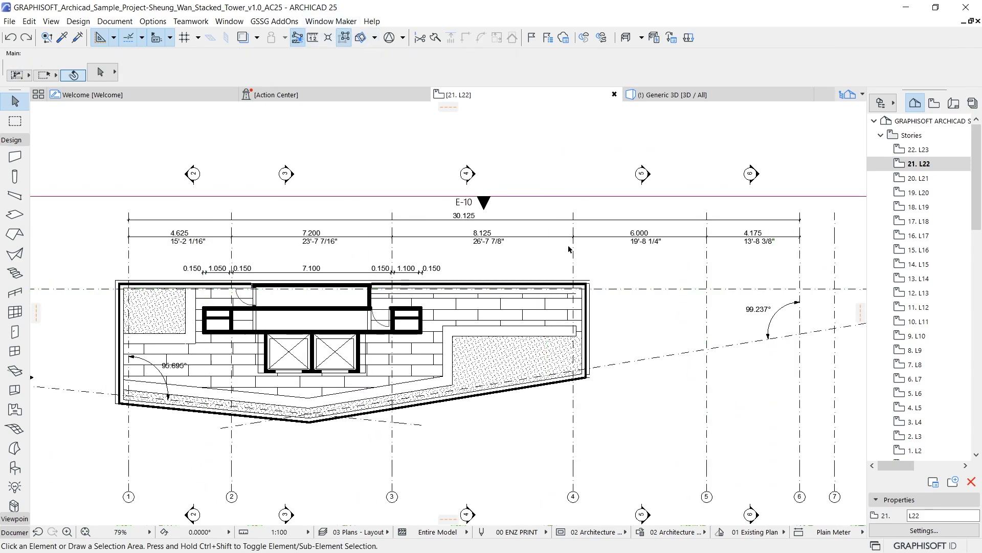
{"action": "left_click", "coordinate": [574, 251]}
{"action": "left_click", "coordinate": [574, 251]}
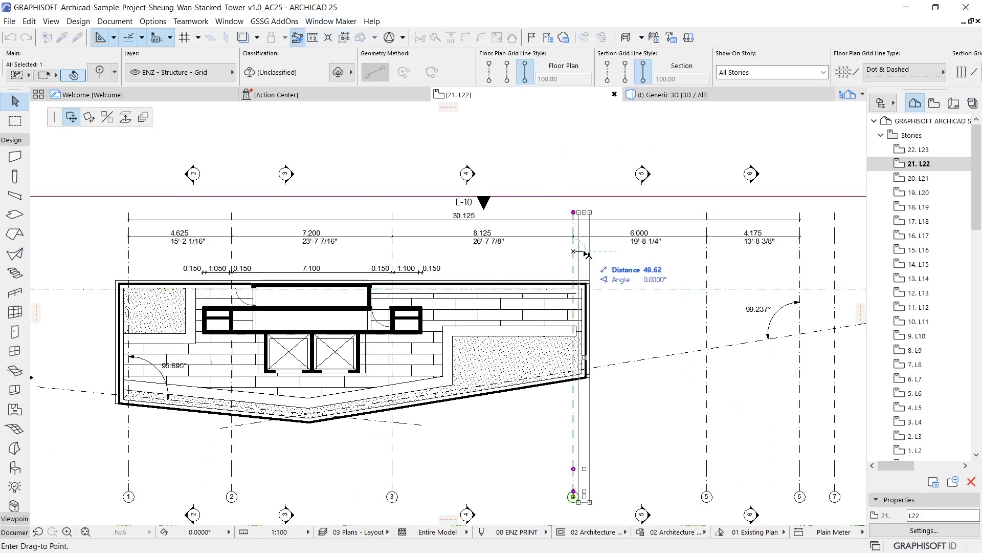
{"action": "left_click", "coordinate": [586, 252]}
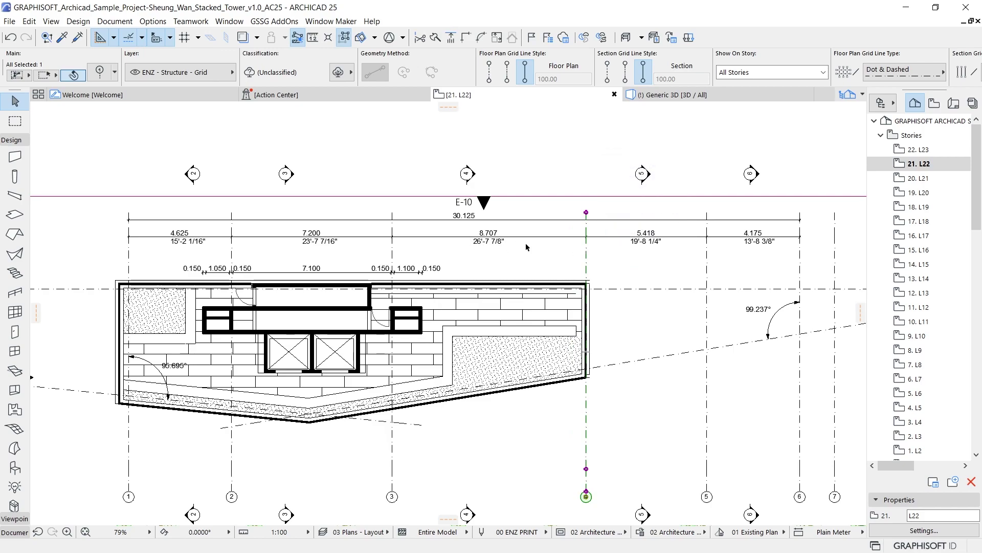
{"action": "left_click", "coordinate": [563, 257]}
- Refresh the converted dimensions to match the new grid spacing
{"action": "left_click", "coordinate": [115, 21]}
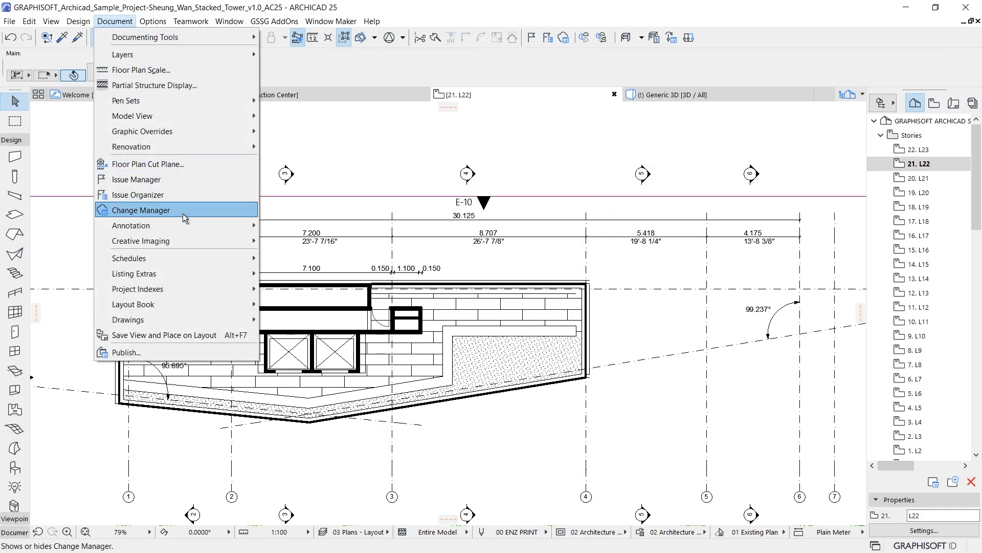
{"action": "mouse_move", "coordinate": [185, 226]}
{"action": "mouse_move", "coordinate": [345, 273]}
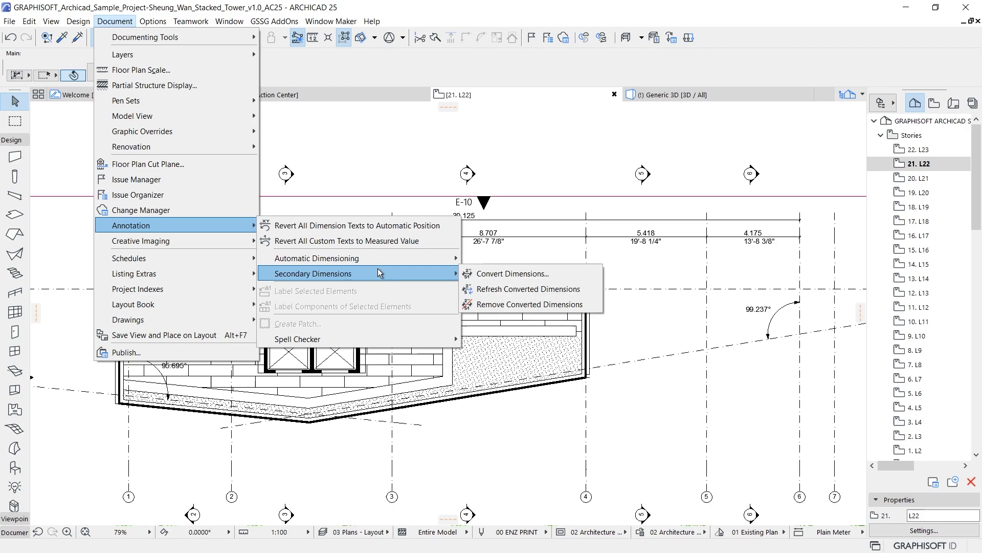
{"action": "left_click", "coordinate": [514, 288]}
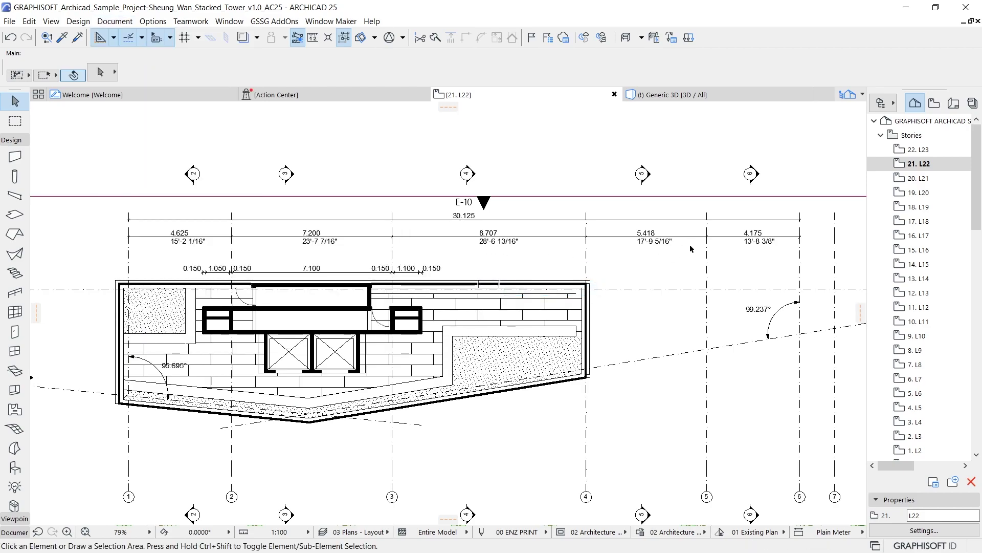
- Remove the converted feet-and-inches values from the dimension chain
{"action": "left_click", "coordinate": [114, 21]}
{"action": "mouse_move", "coordinate": [191, 225]}
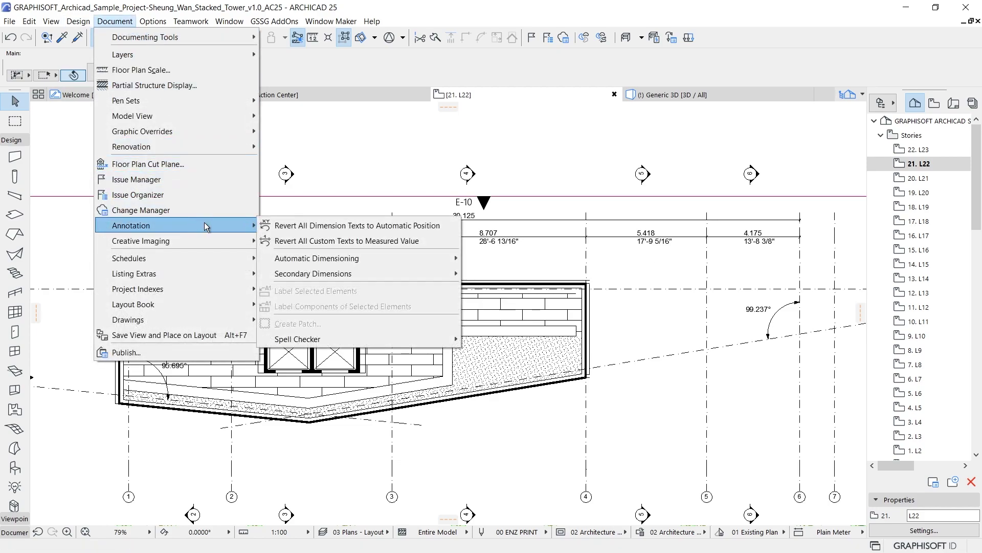
{"action": "mouse_move", "coordinate": [348, 273]}
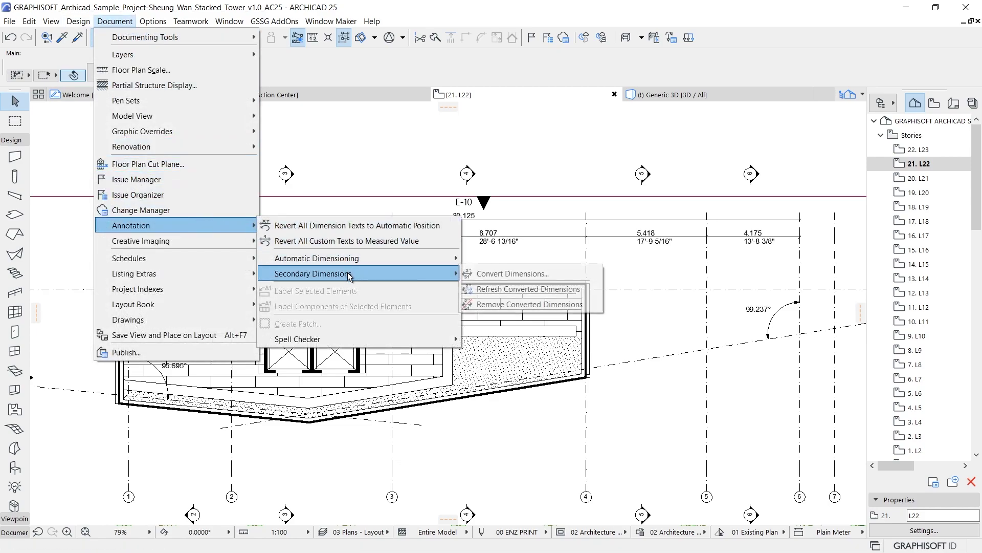
{"action": "left_click", "coordinate": [514, 307]}
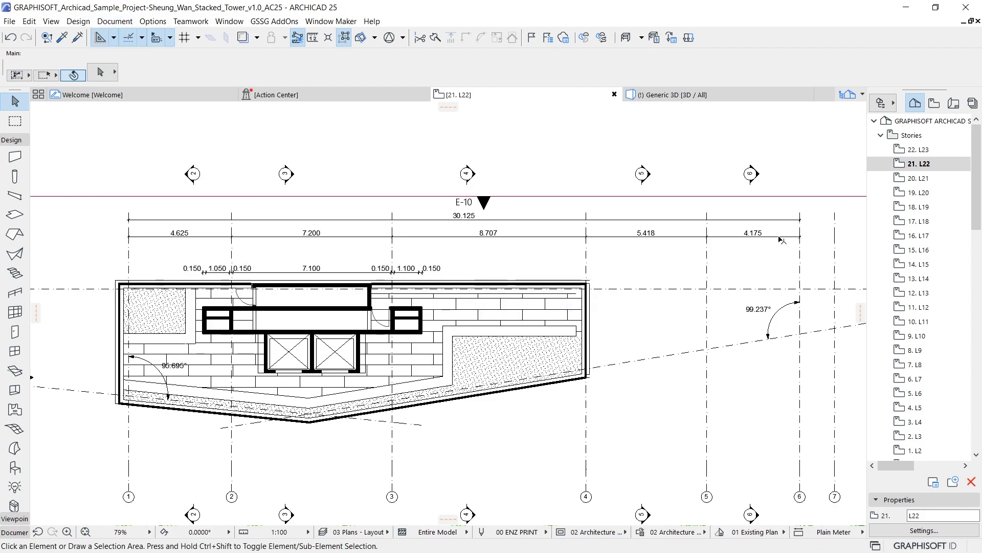